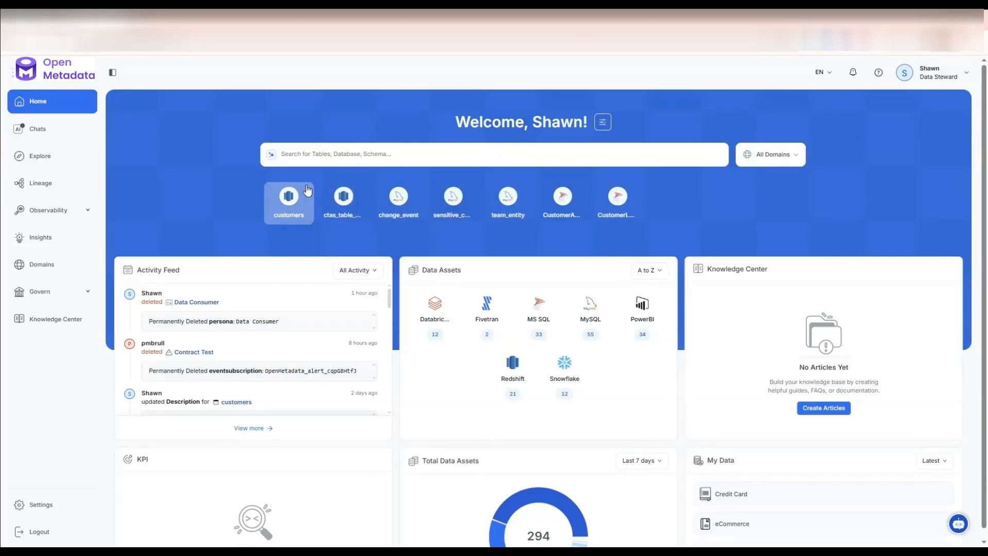
pyautogui.click(285, 207)
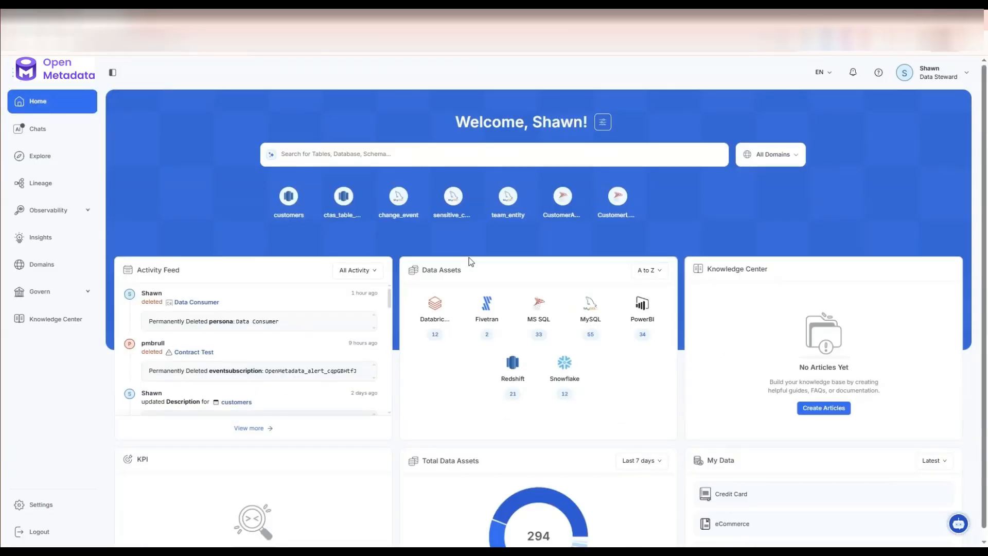
pyautogui.scroll(-4, 468, 257)
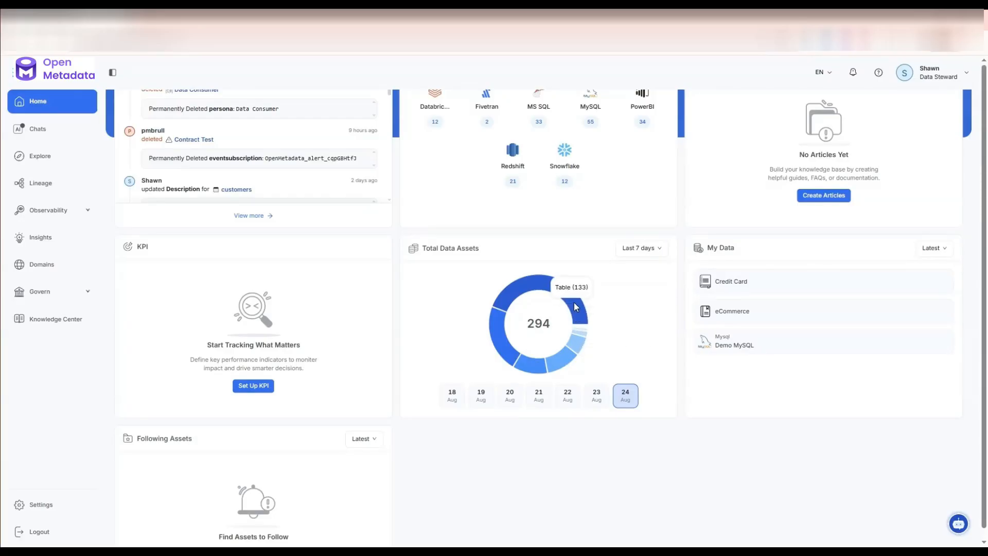
pyautogui.click(654, 248)
pyautogui.scroll(4, 653, 248)
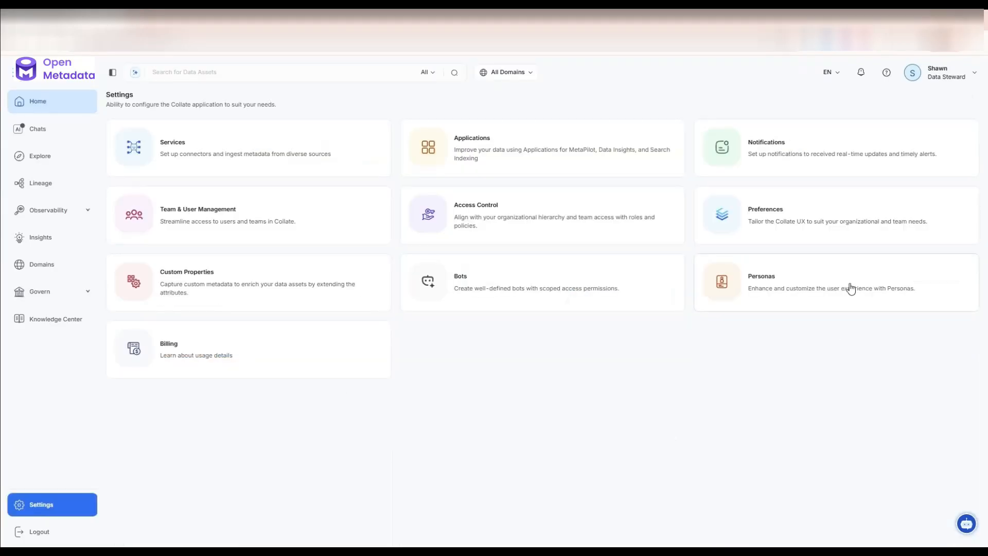
# Step: Create a new persona named Data Consumer in the Personas settings
pyautogui.click(852, 289)
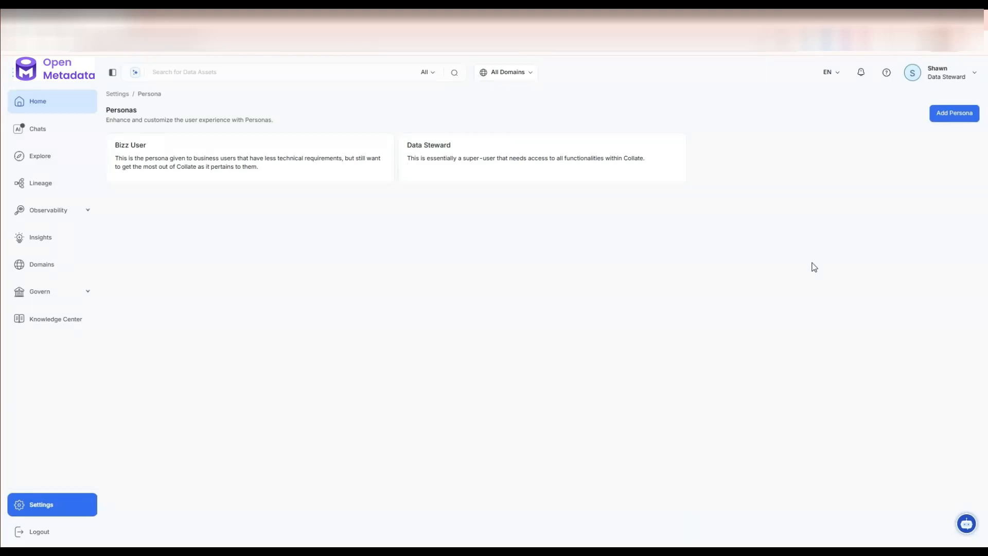
pyautogui.click(952, 76)
pyautogui.click(964, 115)
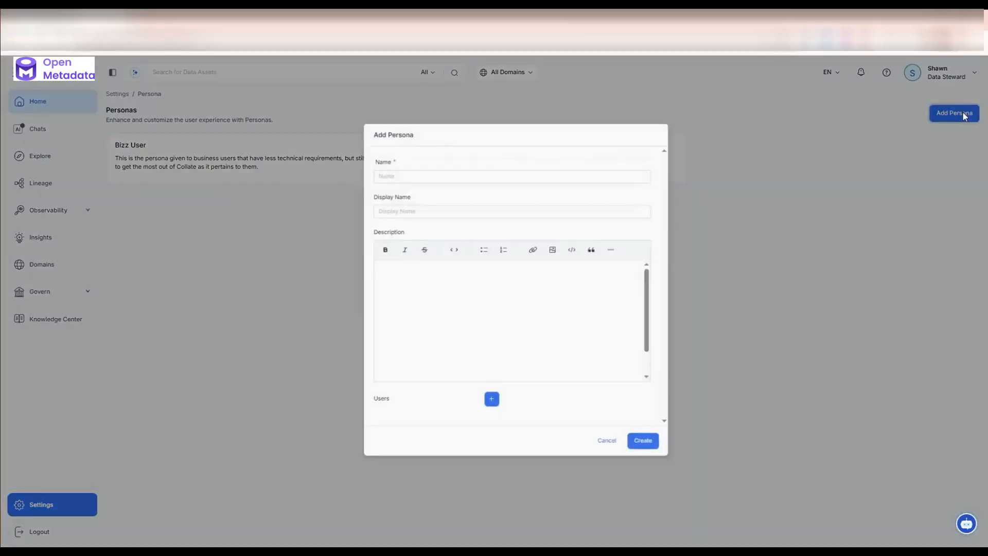
pyautogui.click(456, 181)
pyautogui.write('Data Consumer')
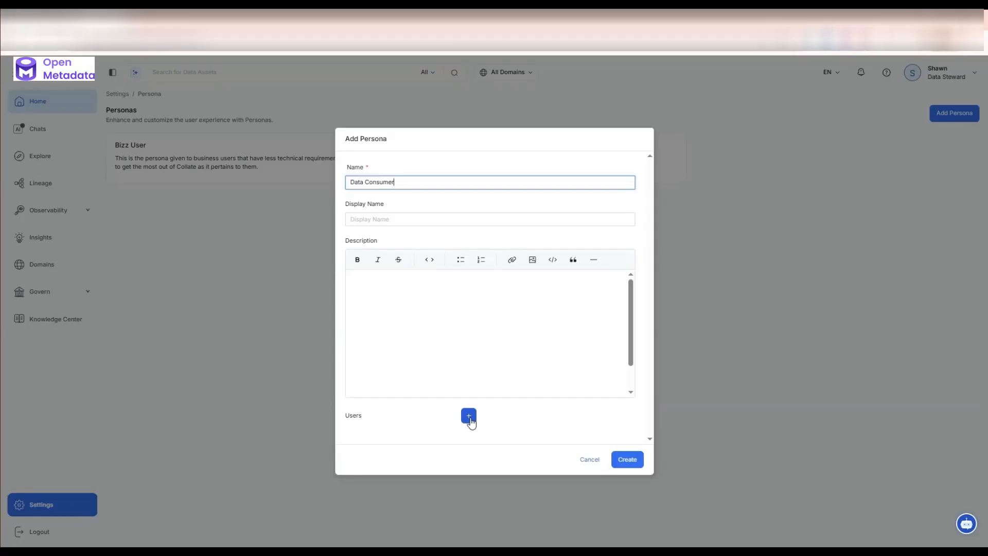
pyautogui.click(626, 459)
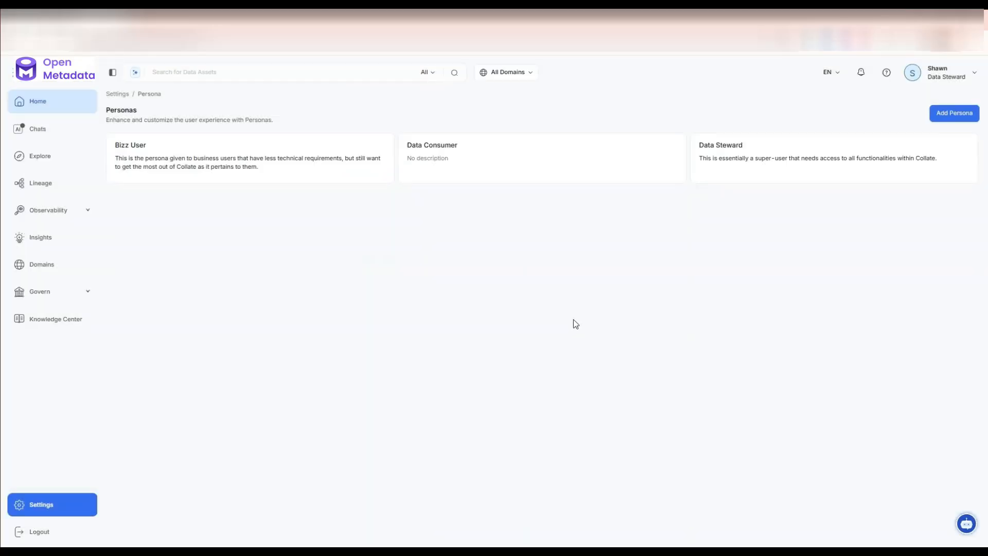
# Step: Open the Data Consumer persona and set it as the default persona
pyautogui.click(550, 157)
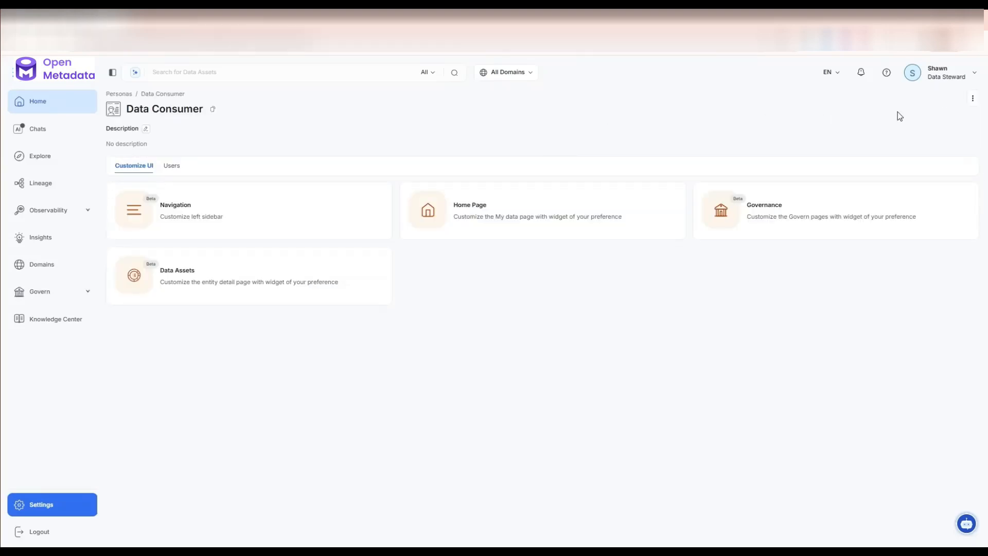
pyautogui.click(973, 103)
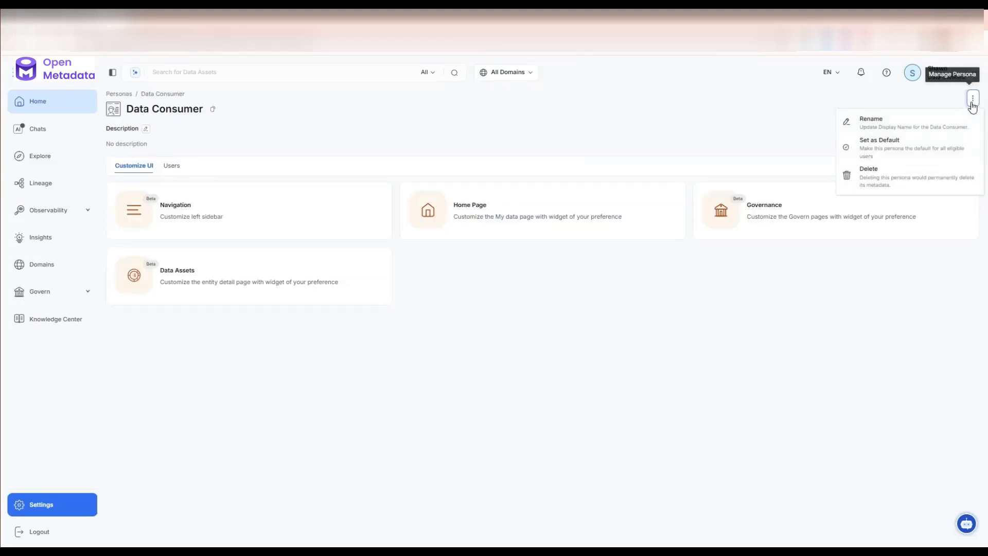
pyautogui.click(881, 155)
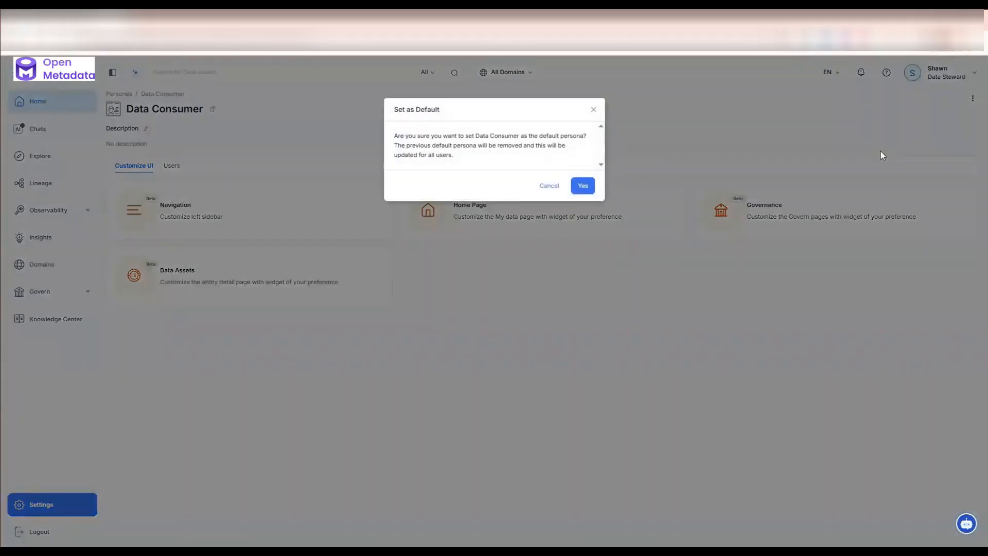
pyautogui.click(582, 187)
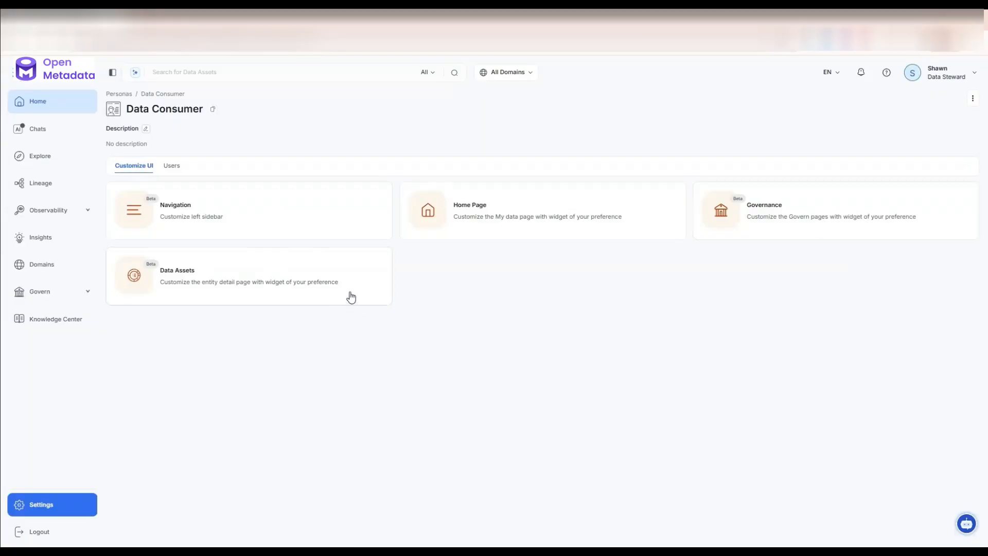
# Step: Open the persona's Home Page customization and remove the KPI and Total Data Assets widgets
pyautogui.click(550, 211)
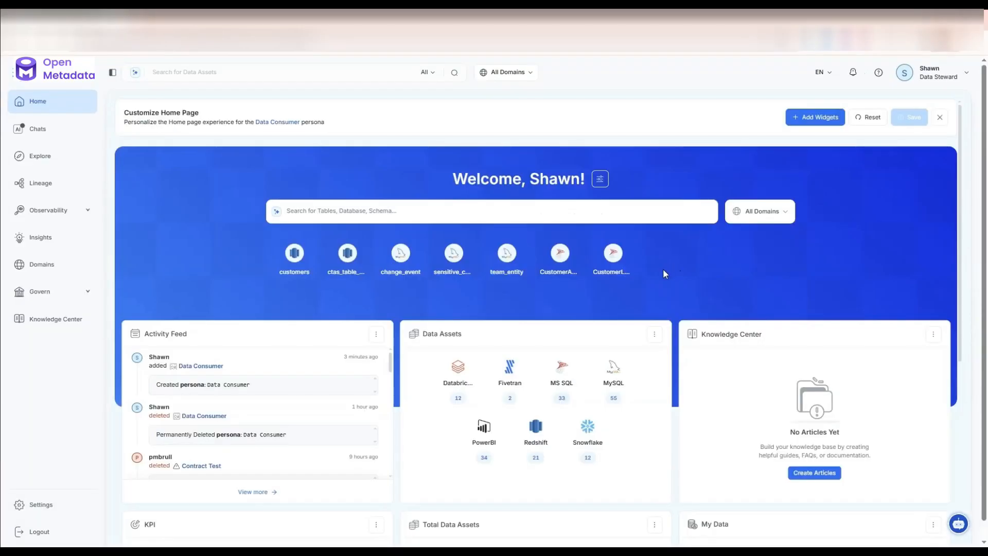
pyautogui.scroll(-6, 663, 271)
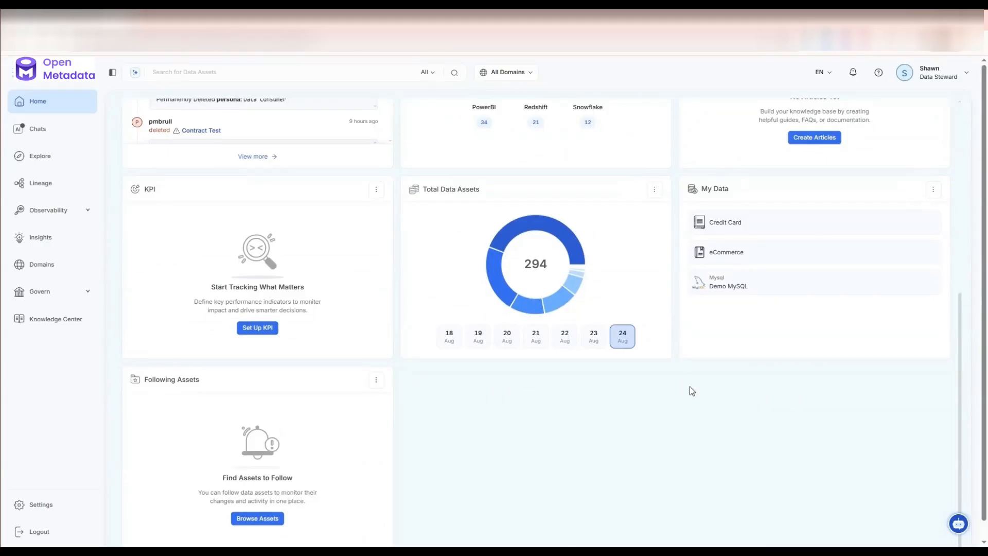
pyautogui.click(377, 189)
pyautogui.click(397, 248)
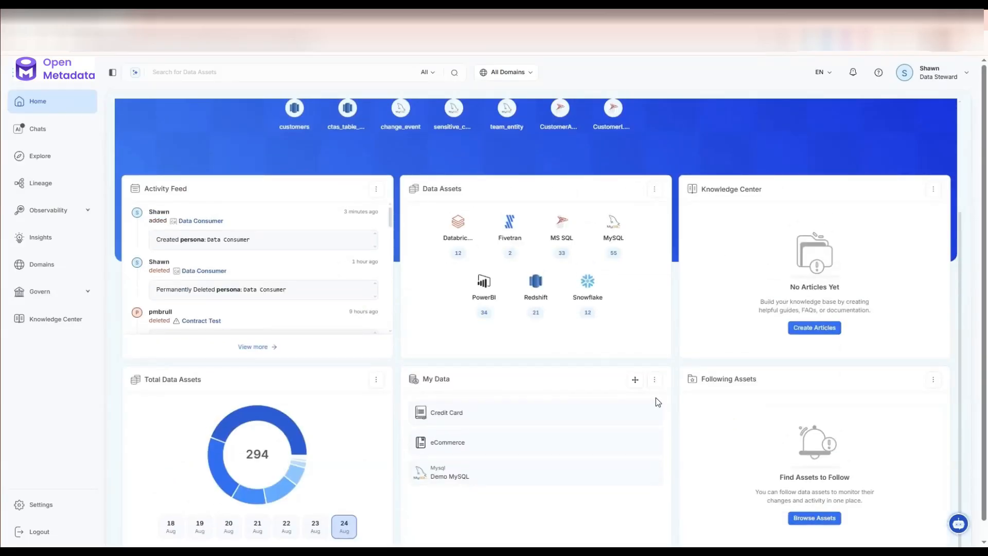
pyautogui.click(376, 379)
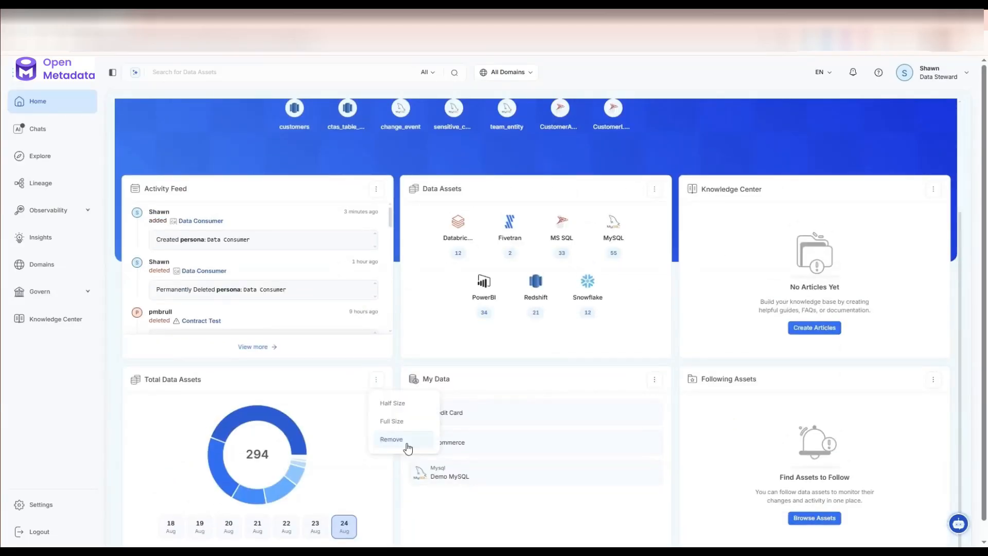
pyautogui.click(407, 441)
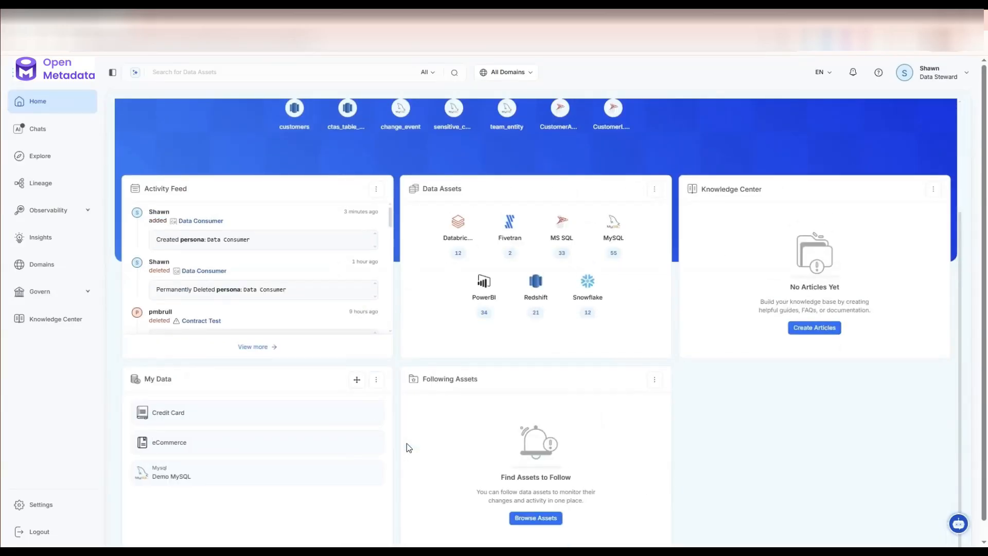
# Step: Add the Curated Assets widget to the persona's home page
pyautogui.scroll(3, 406, 443)
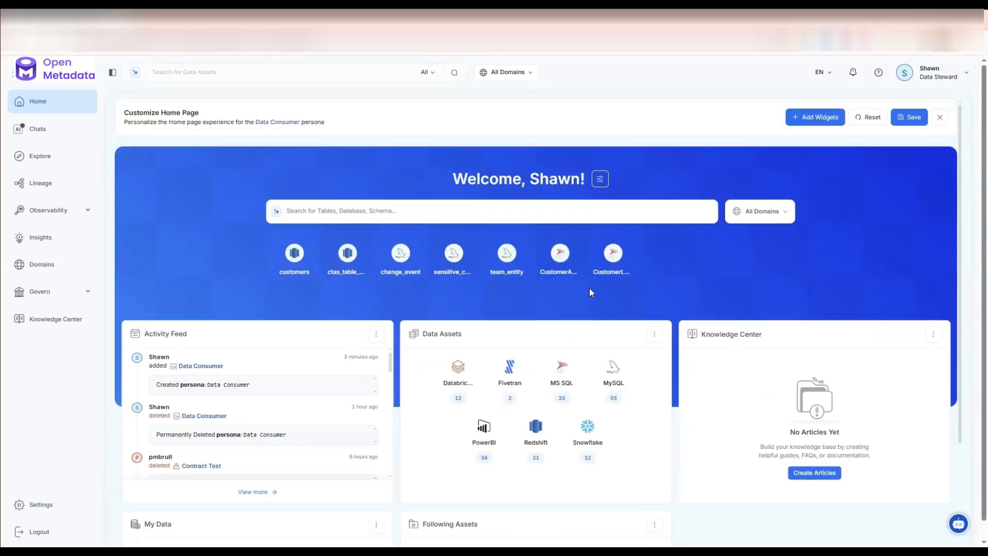
pyautogui.click(806, 117)
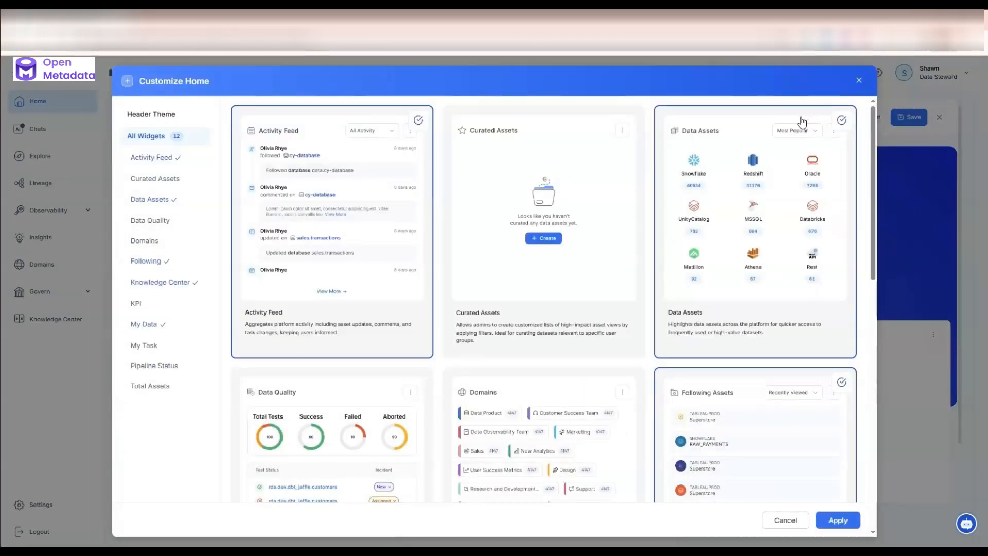
pyautogui.click(569, 158)
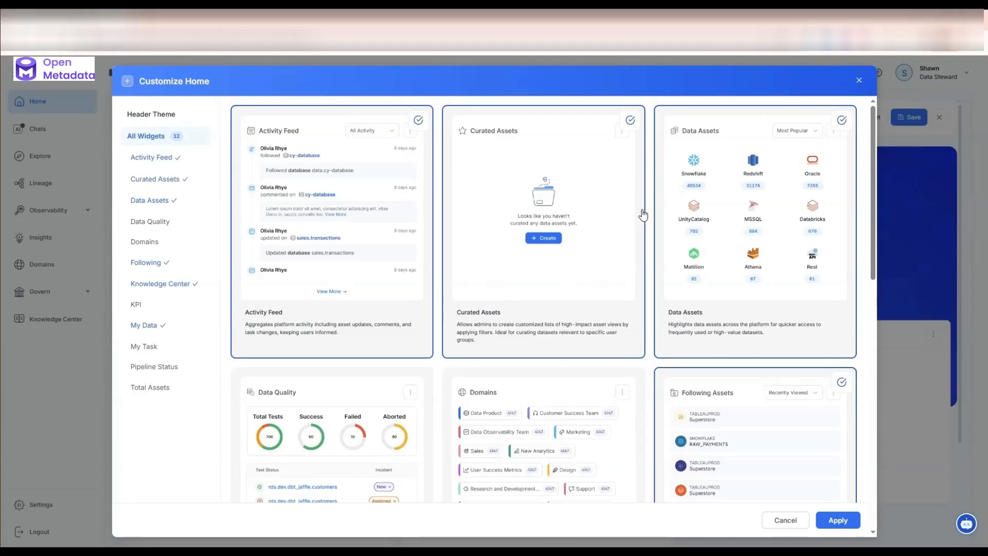
pyautogui.click(847, 524)
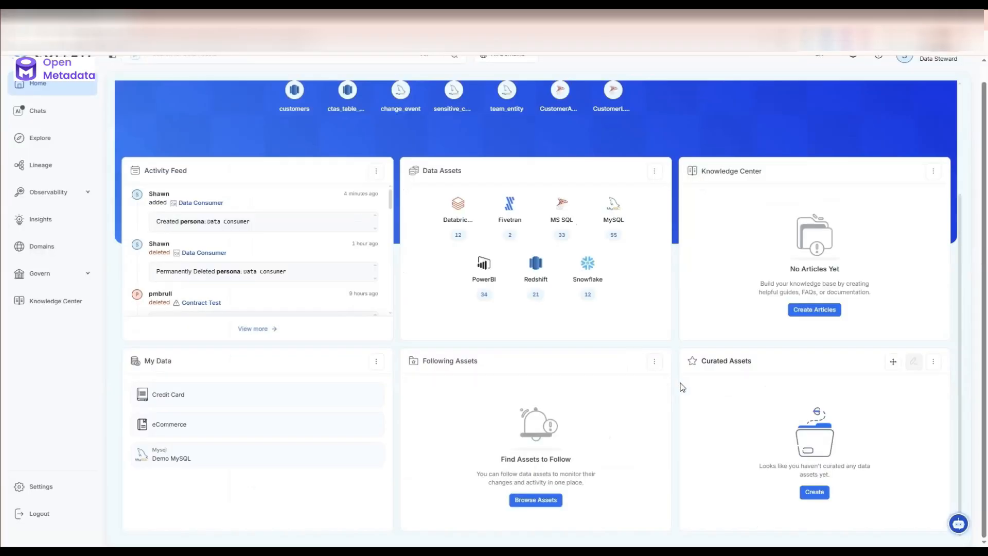
# Step: Start a curated assets widget titled Important Assets with Table as its asset type
pyautogui.click(814, 493)
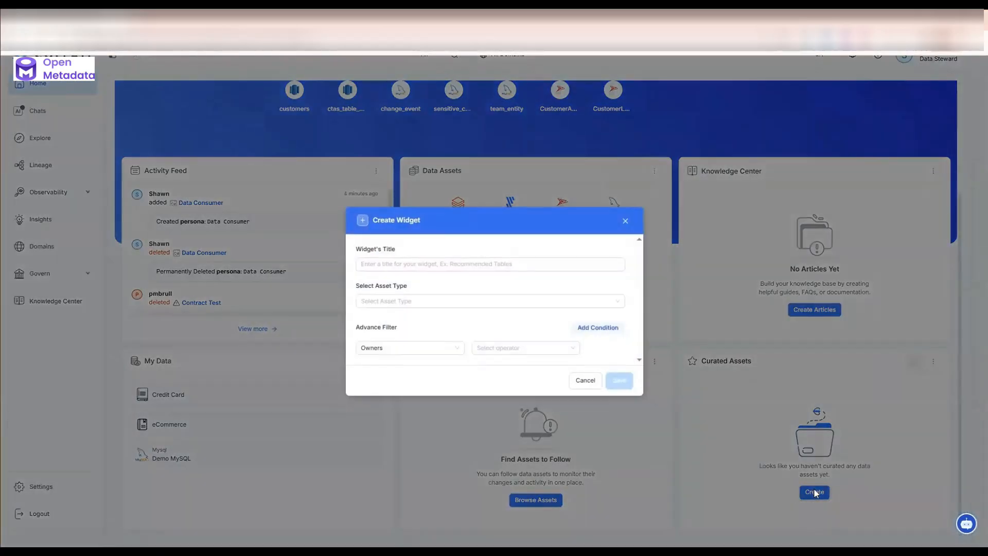
pyautogui.click(488, 268)
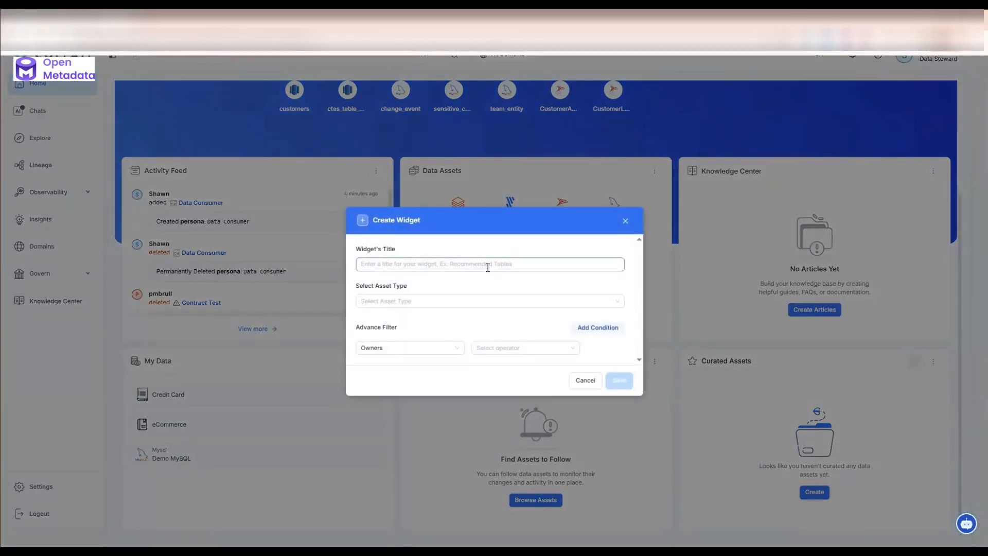
pyautogui.write('Important Assets')
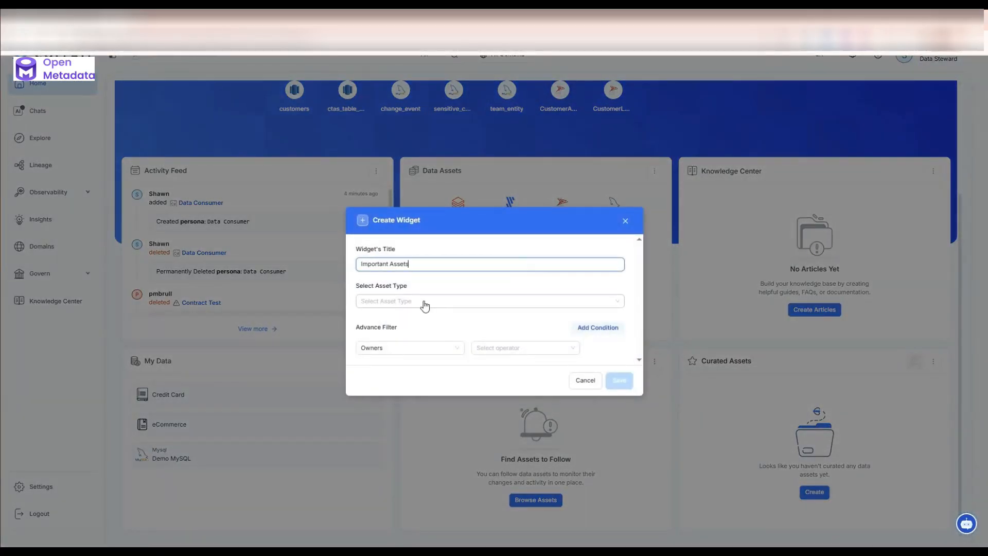
pyautogui.click(423, 303)
pyautogui.scroll(-5, 435, 368)
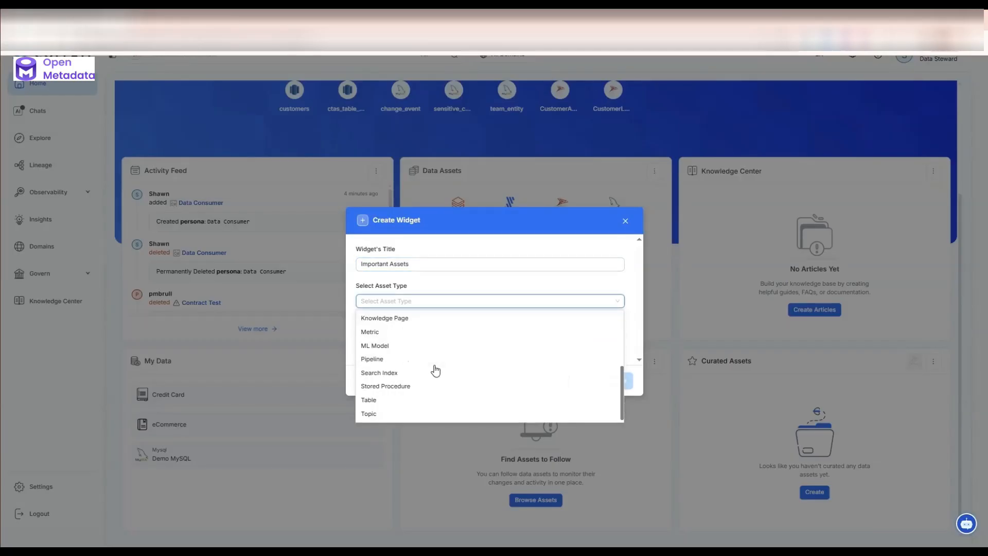
pyautogui.click(388, 404)
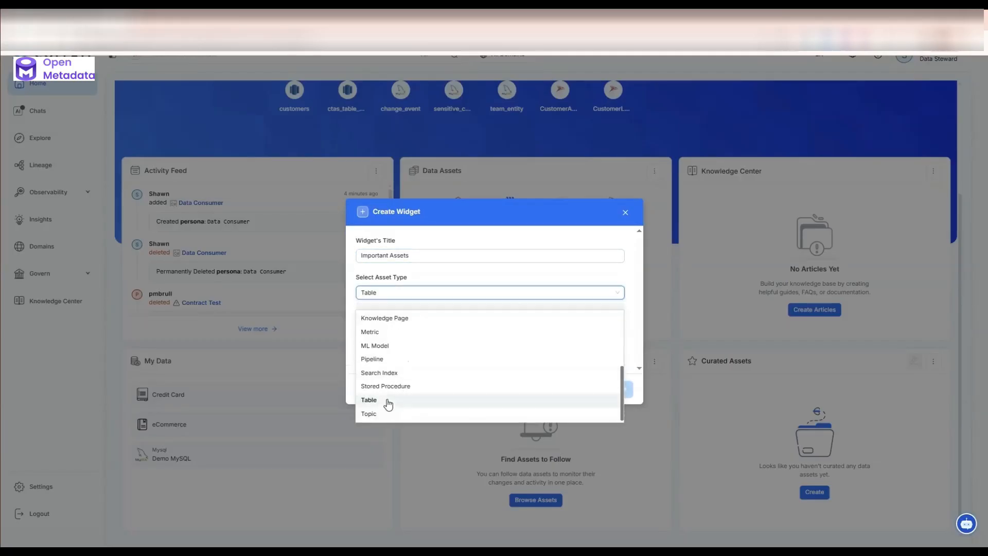
# Step: Filter the widget to assets whose Database Schema is account, and save the widget
pyautogui.scroll(-5, 421, 417)
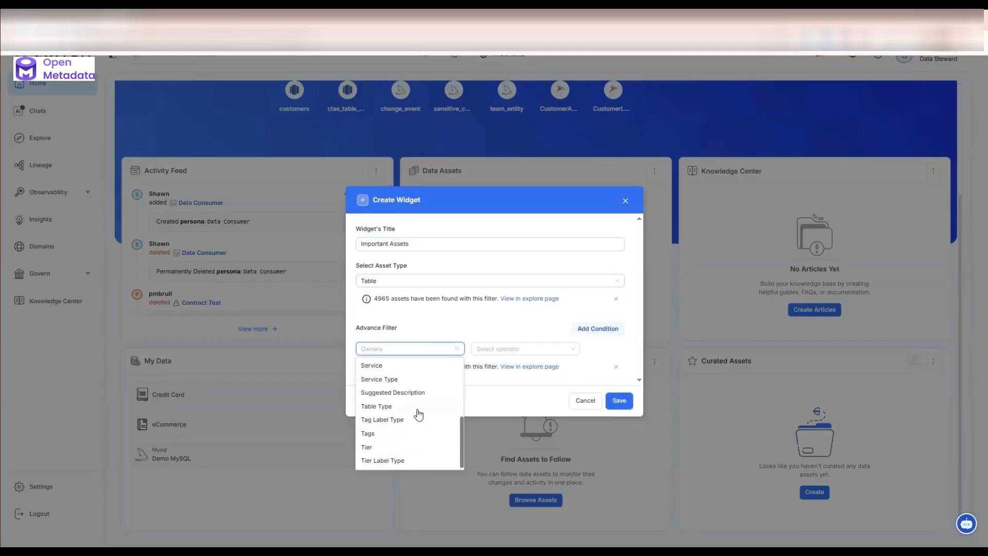
pyautogui.scroll(3, 418, 414)
pyautogui.click(407, 363)
pyautogui.click(494, 349)
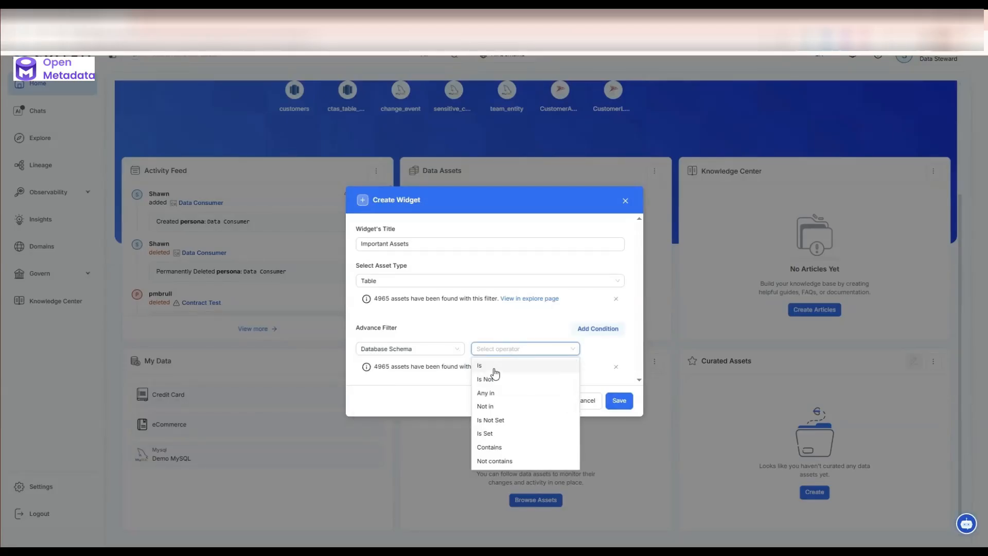
pyautogui.click(494, 367)
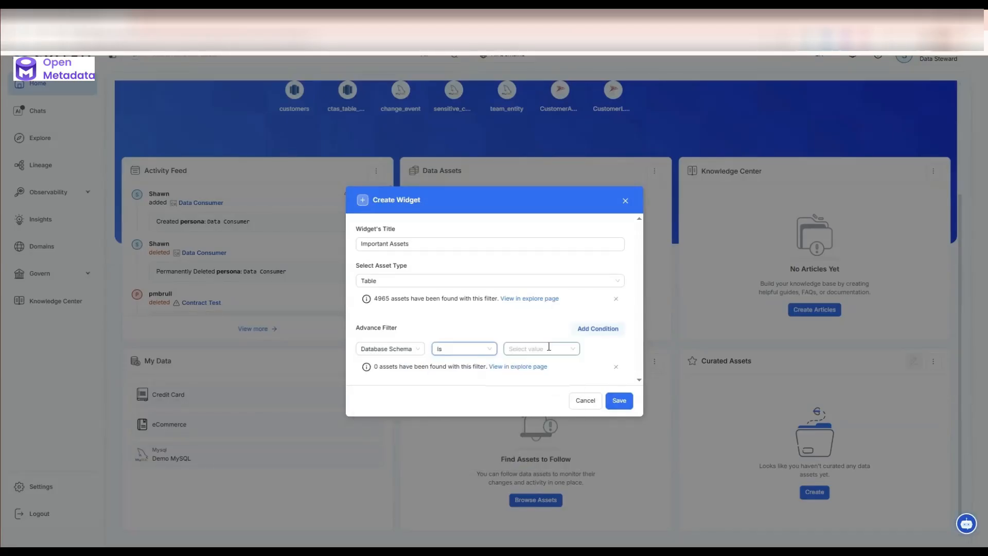
pyautogui.click(549, 347)
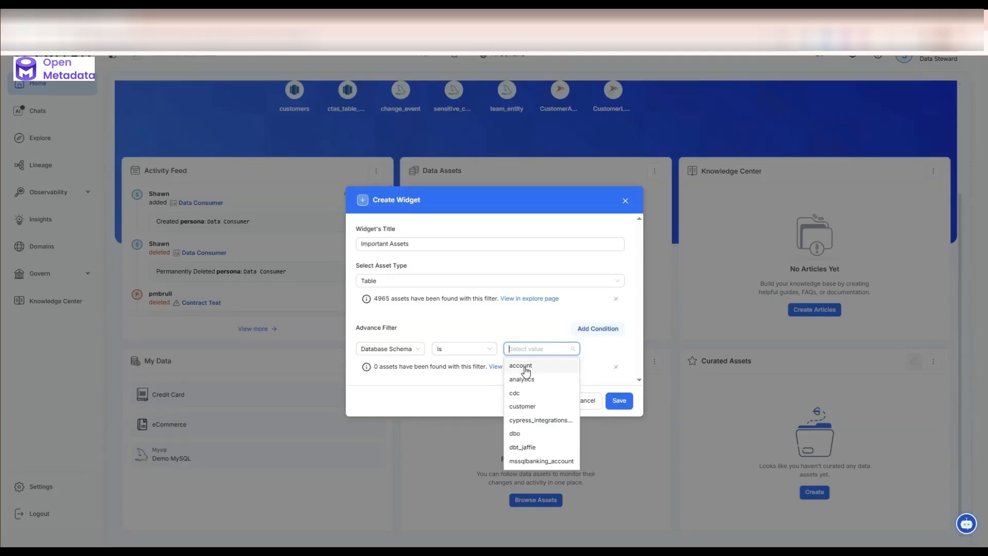
pyautogui.click(523, 366)
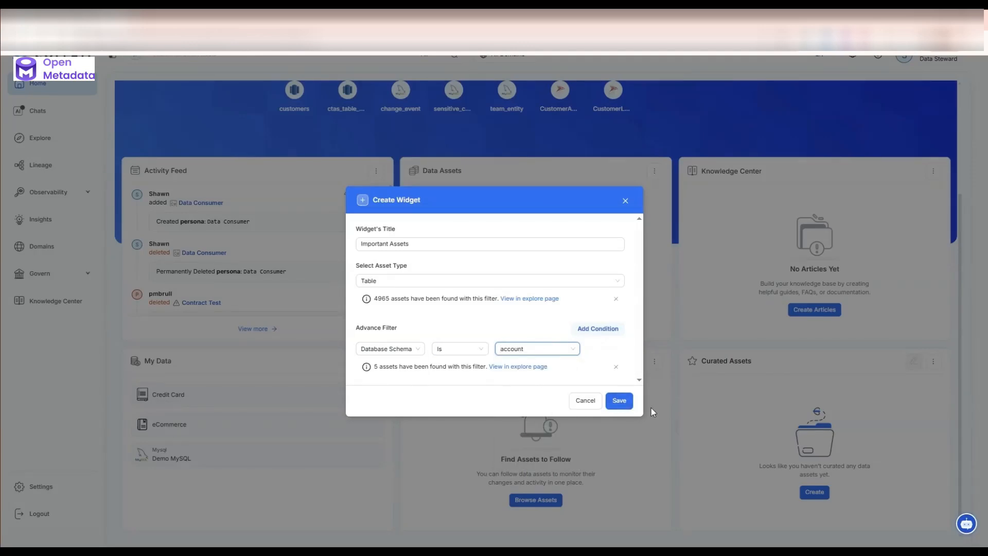
pyautogui.click(620, 400)
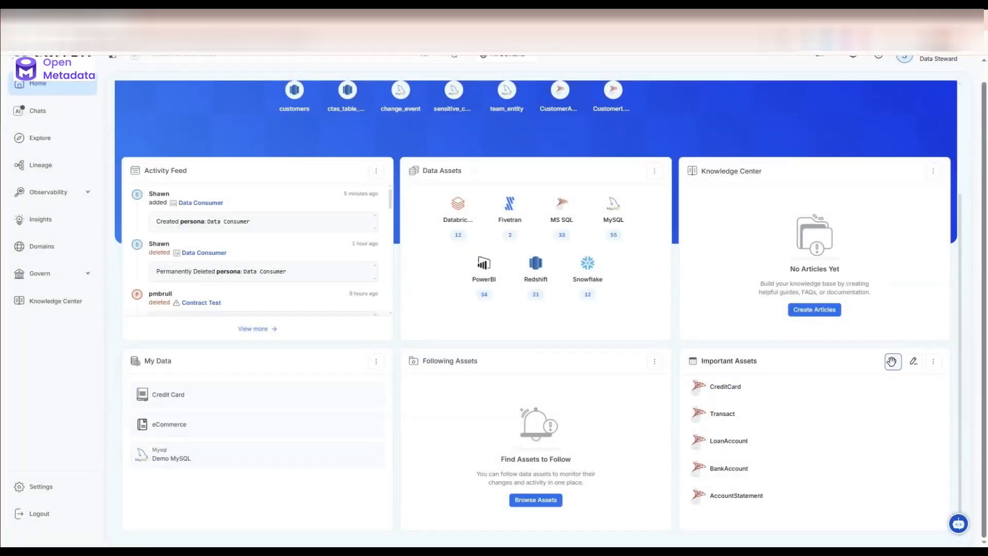
# Step: Move the Important Assets widget to the Knowledge Center widget's place beside Data Assets, and add the Domains widget to the home page
pyautogui.moveTo(892, 361); pyautogui.dragTo(866, 162)
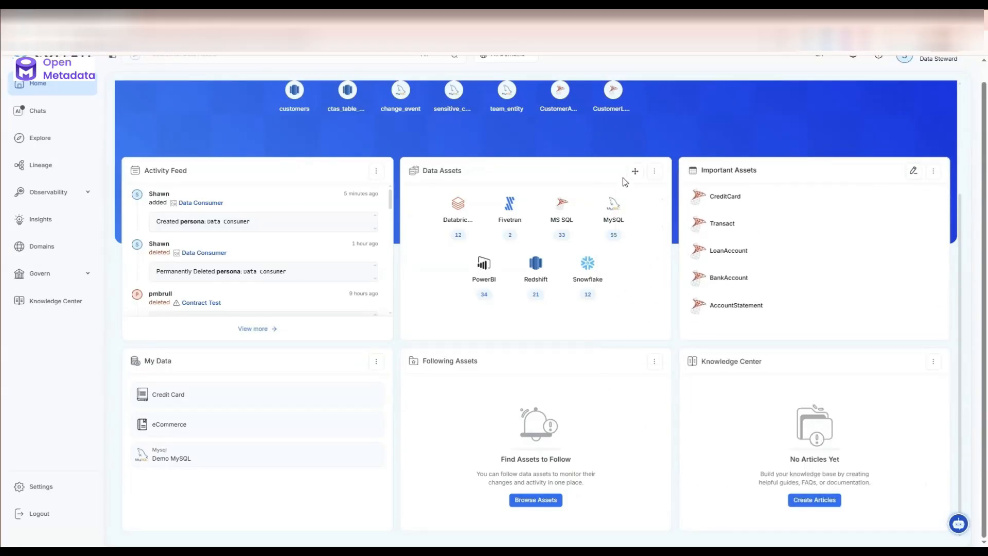
pyautogui.scroll(3, 713, 196)
pyautogui.click(803, 101)
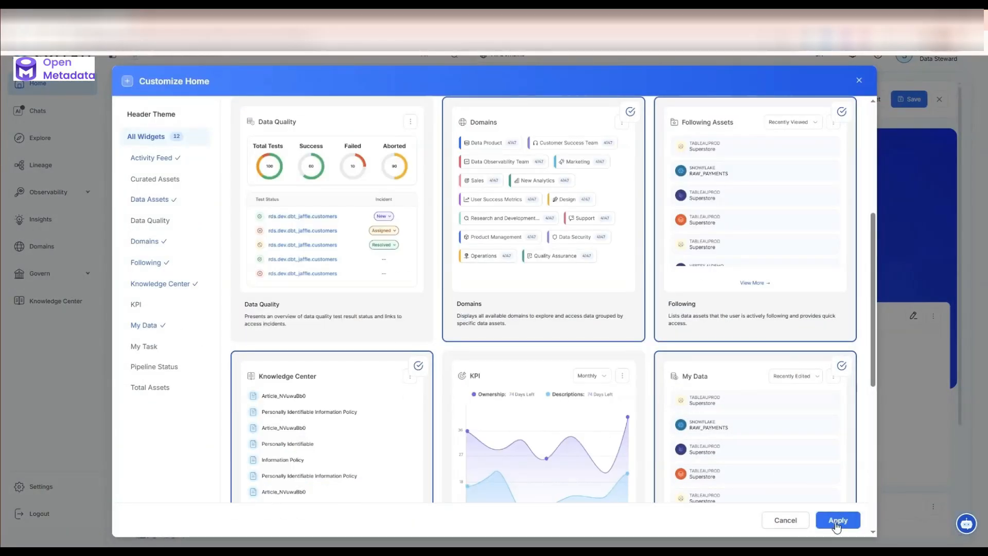
pyautogui.click(838, 520)
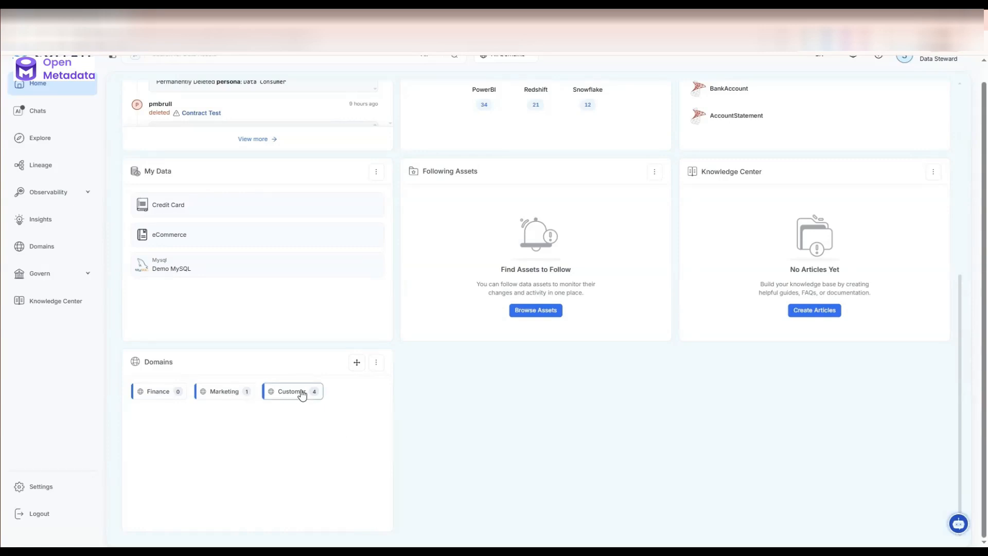
pyautogui.scroll(7, 873, 238)
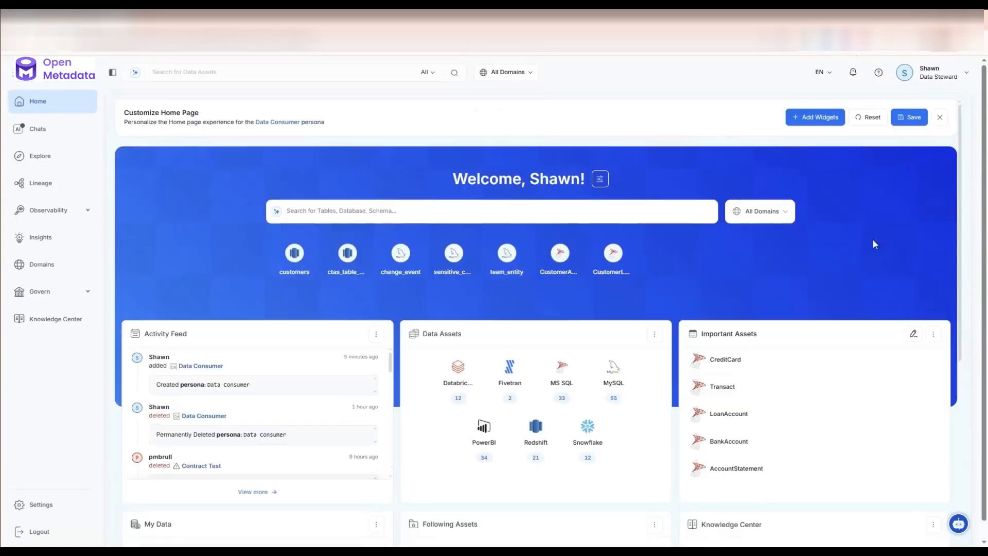
# Step: Save the Data Consumer persona's customized home page and go back to the main home page
pyautogui.click(913, 119)
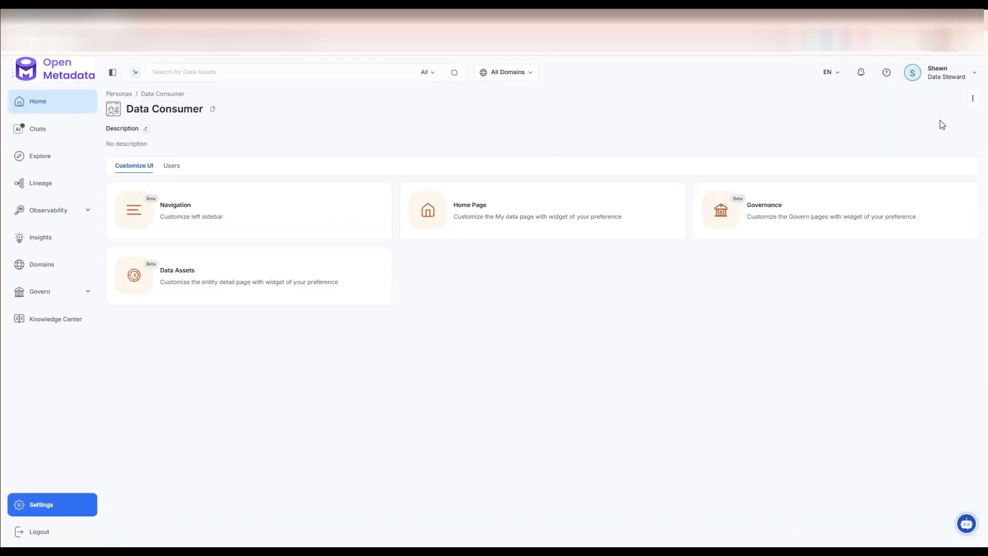
pyautogui.click(43, 107)
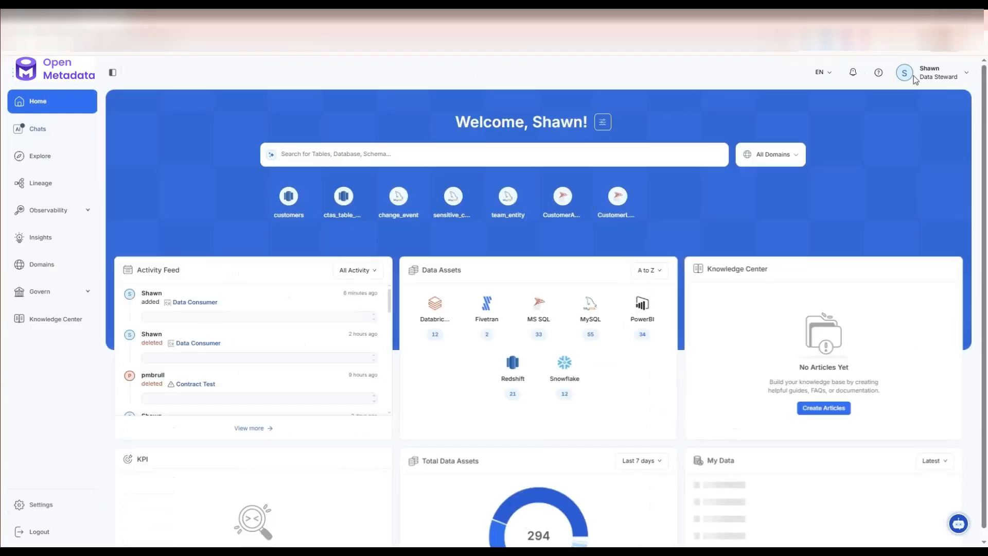
# Step: Switch the active persona to Bizz User and look through the widgets on its home page
pyautogui.click(964, 77)
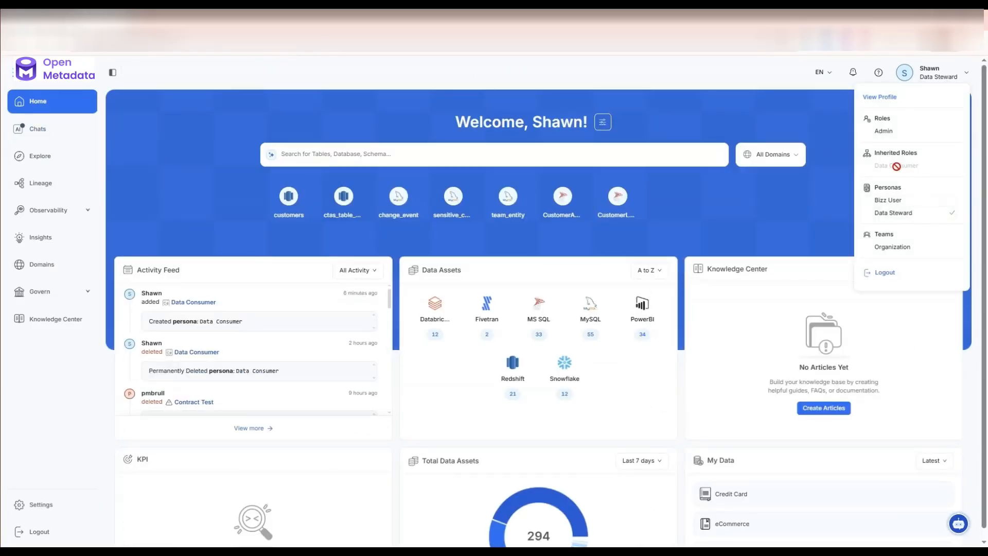
pyautogui.click(888, 200)
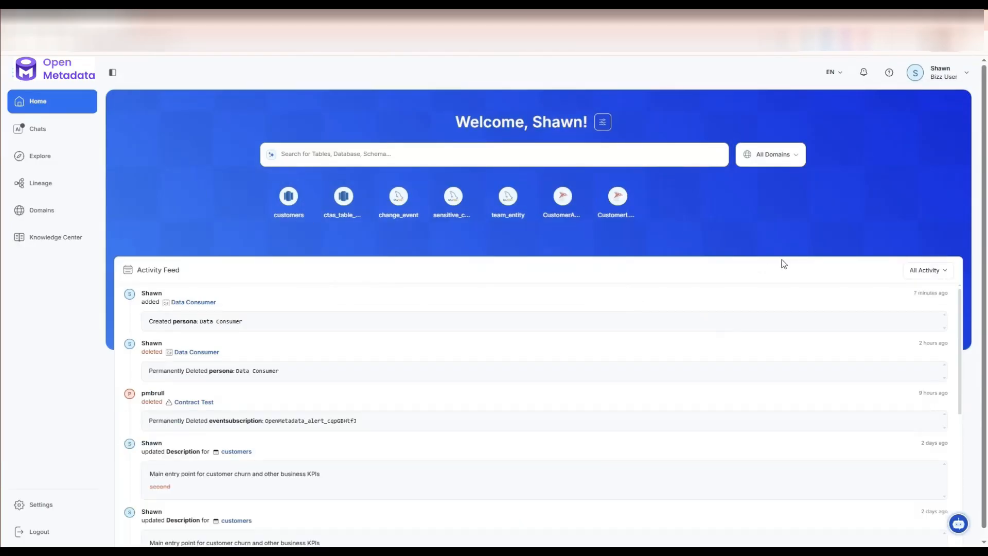
pyautogui.scroll(-5, 783, 264)
pyautogui.scroll(-3, 783, 263)
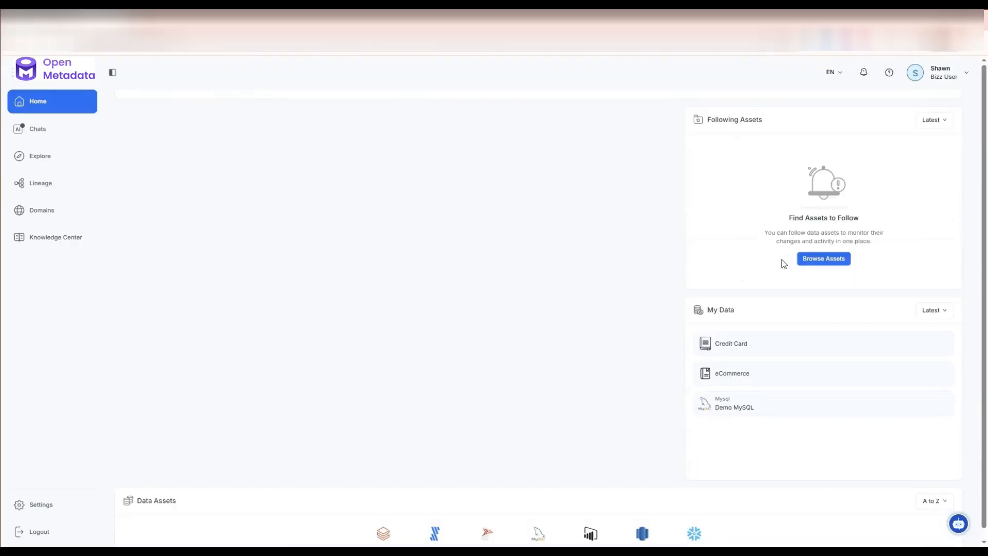
pyautogui.scroll(-3, 784, 264)
pyautogui.scroll(10, 782, 260)
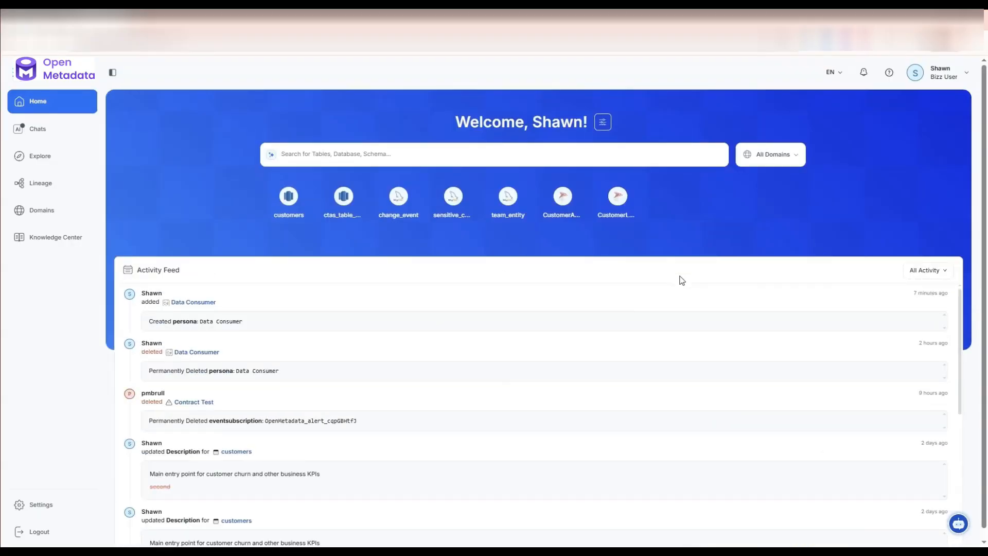
pyautogui.scroll(-5, 690, 292)
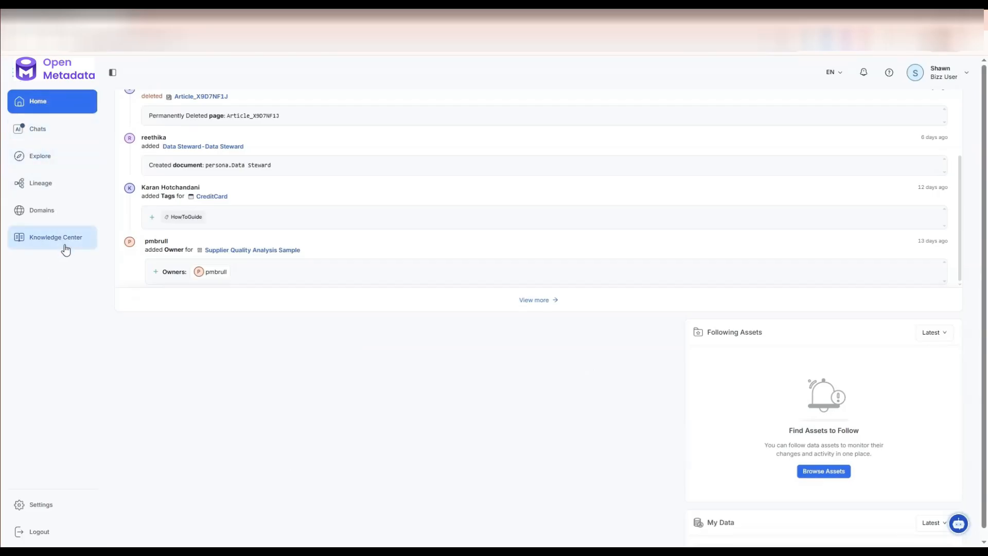
pyautogui.scroll(5, 573, 394)
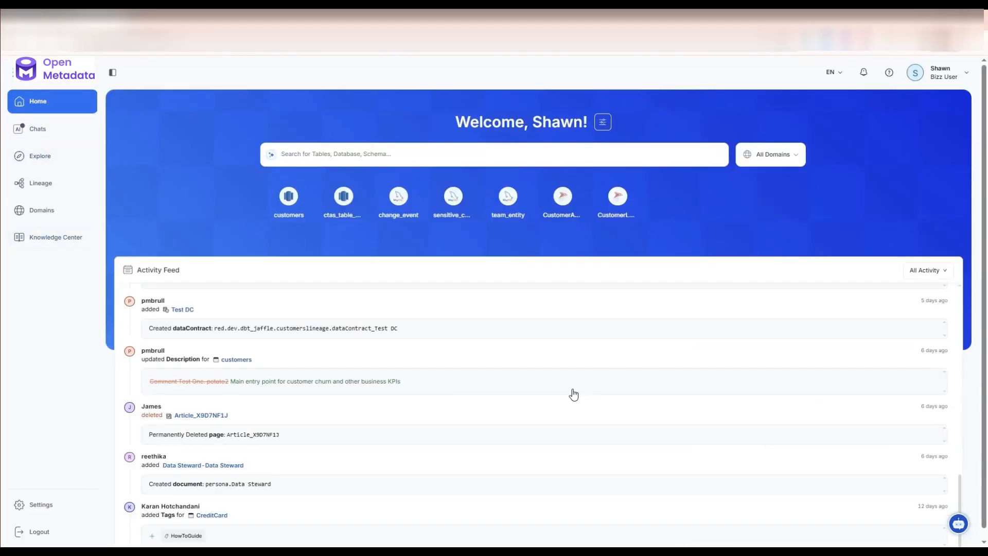